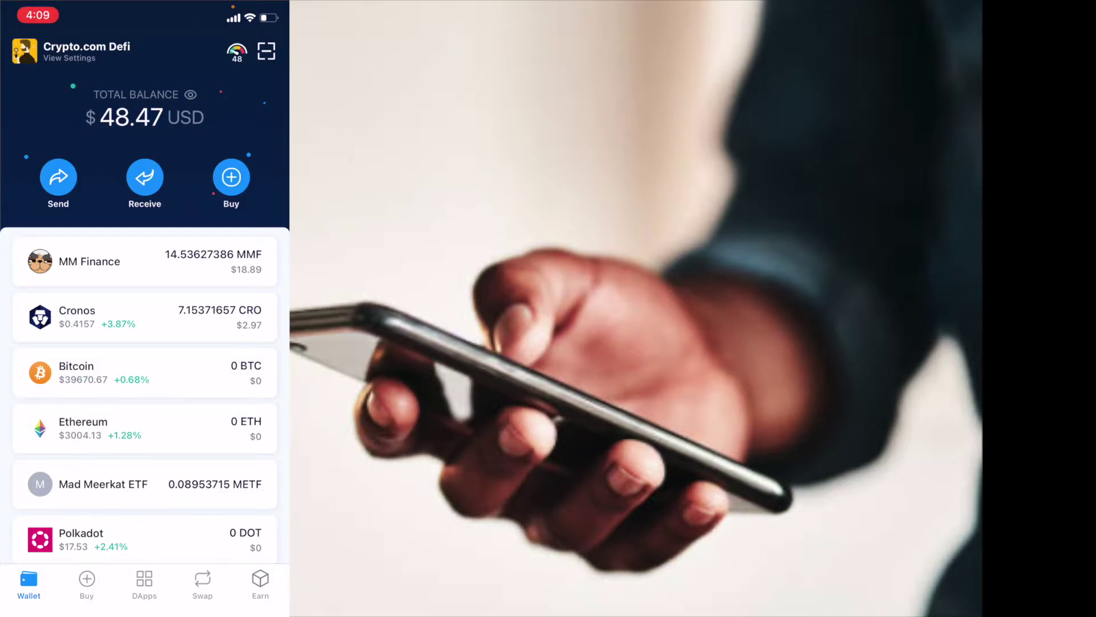
Browse the Popular and Cronos DApps lists, then launch the Tectonic lending app.
left_click(144, 586)
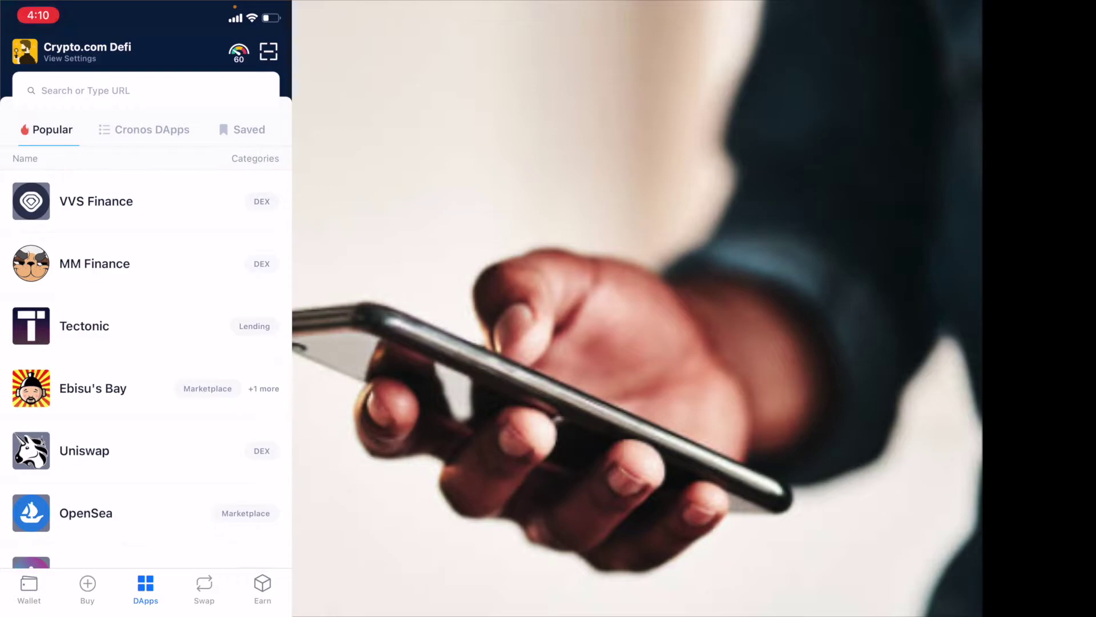
left_click(145, 130)
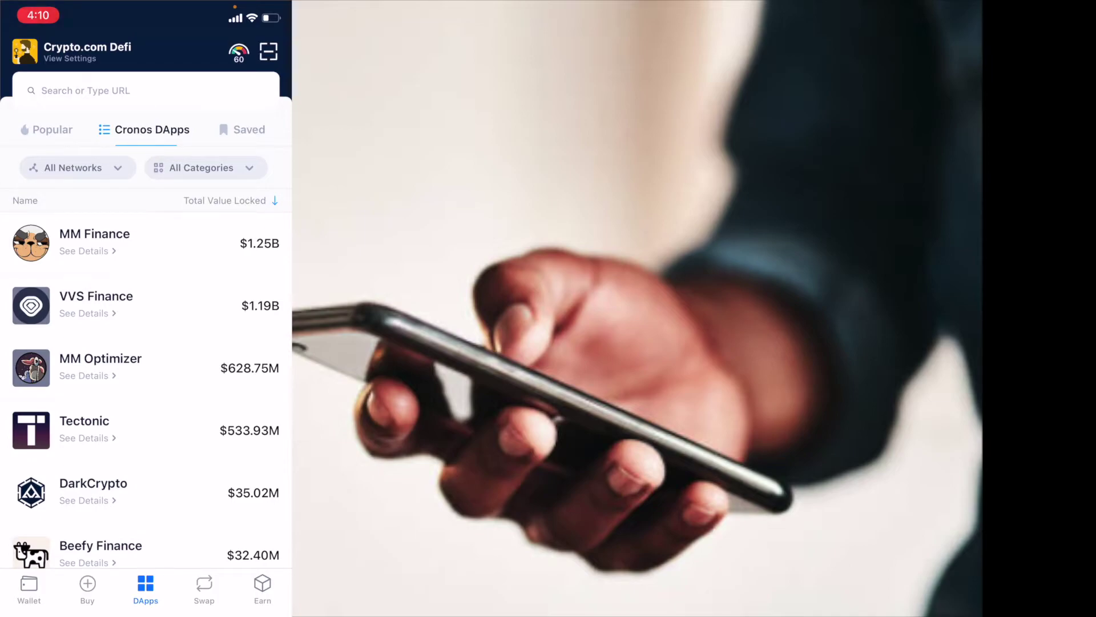
left_click(47, 129)
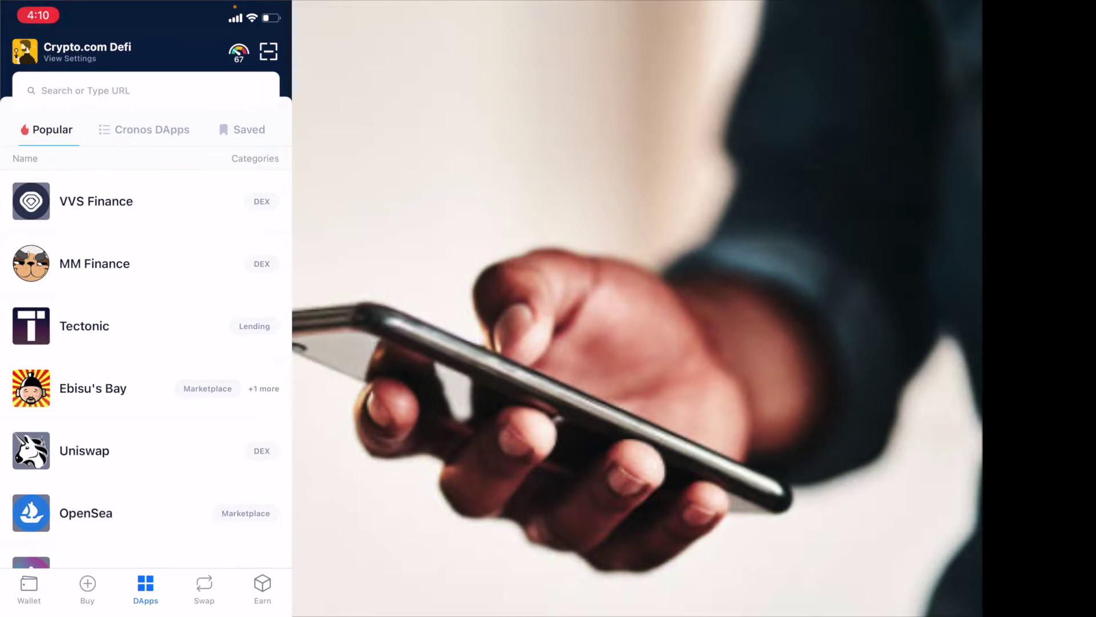
left_click(97, 201)
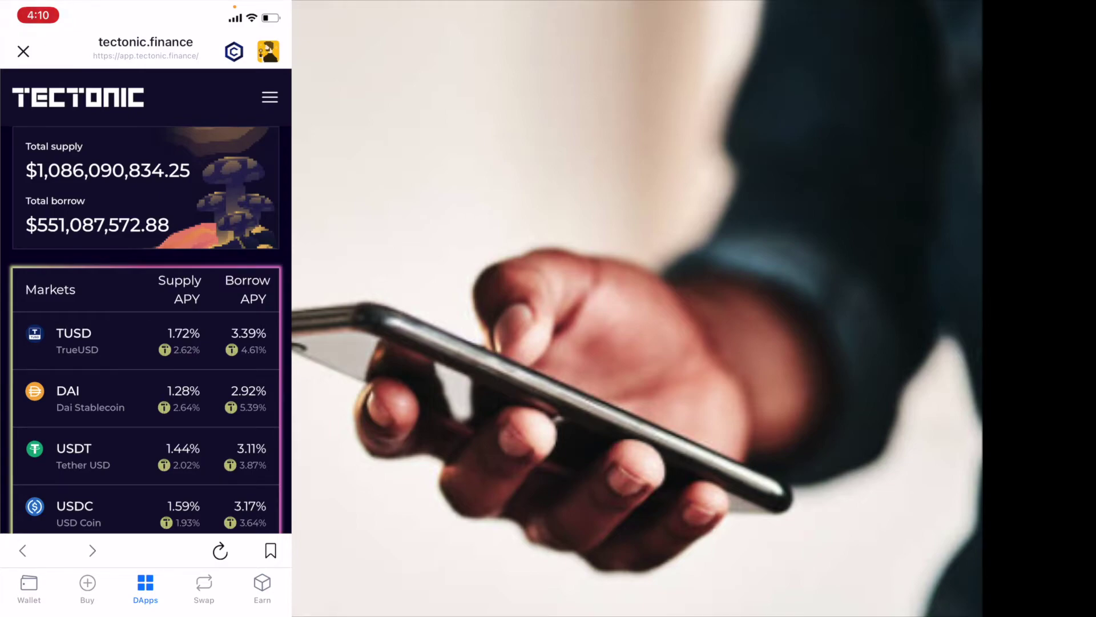
scroll(145, 343, "down", 2)
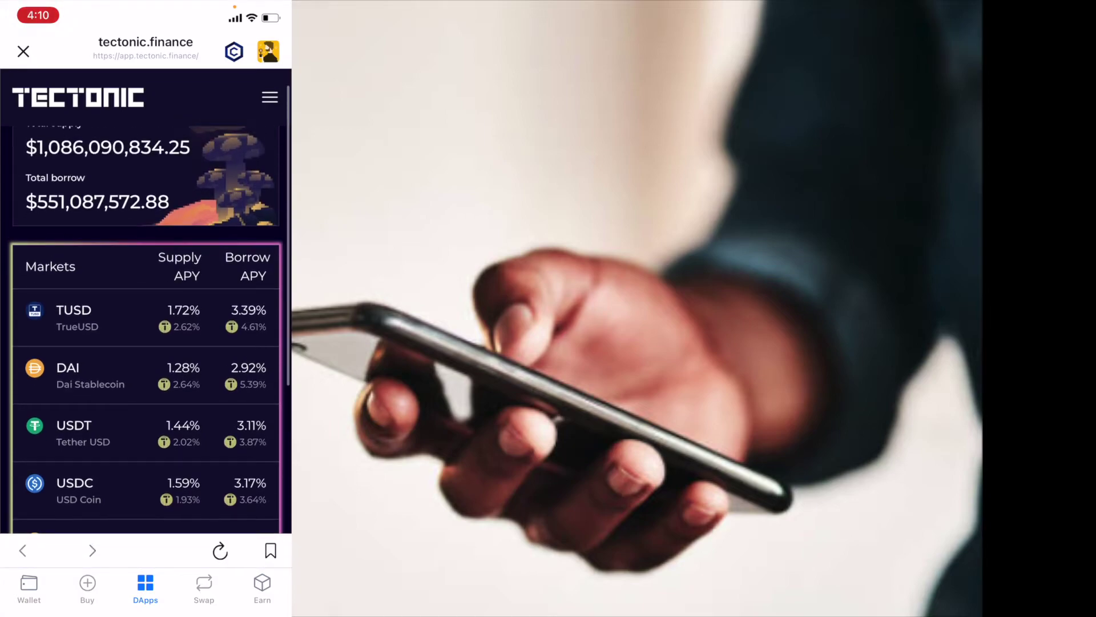
scroll(146, 342, "down", 2)
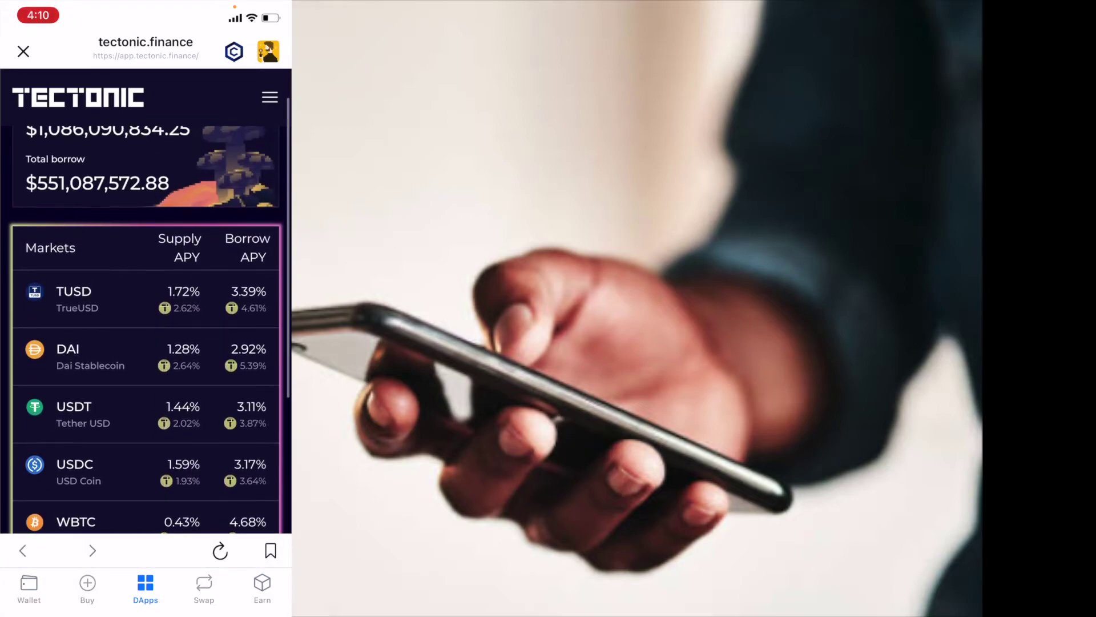
scroll(146, 343, "down", 3)
scroll(145, 344, "up", 4)
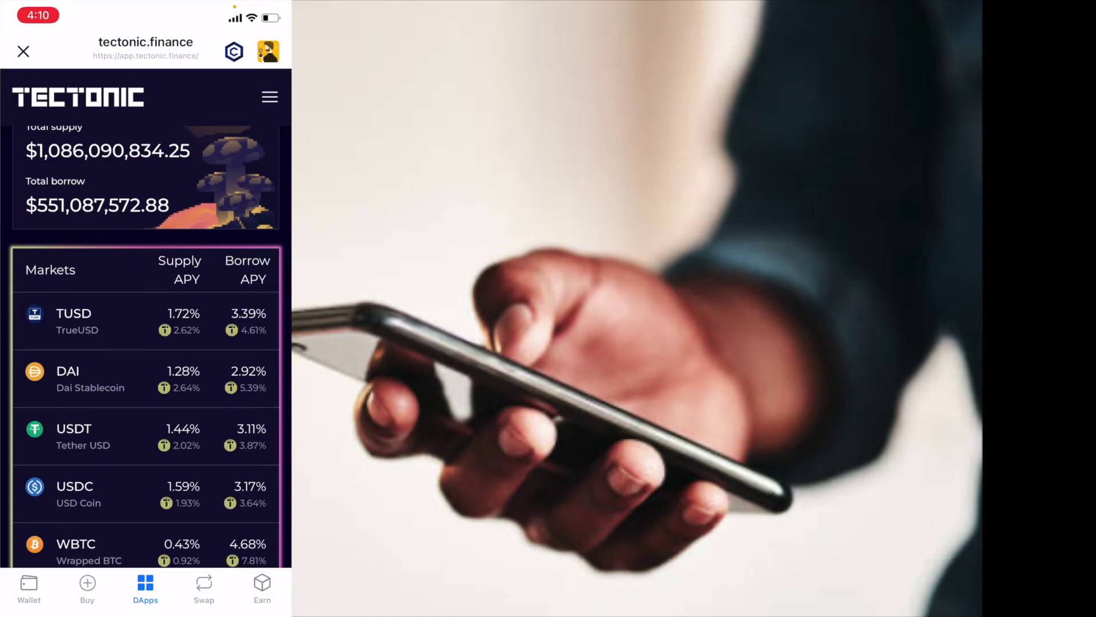
scroll(145, 343, "up", 1)
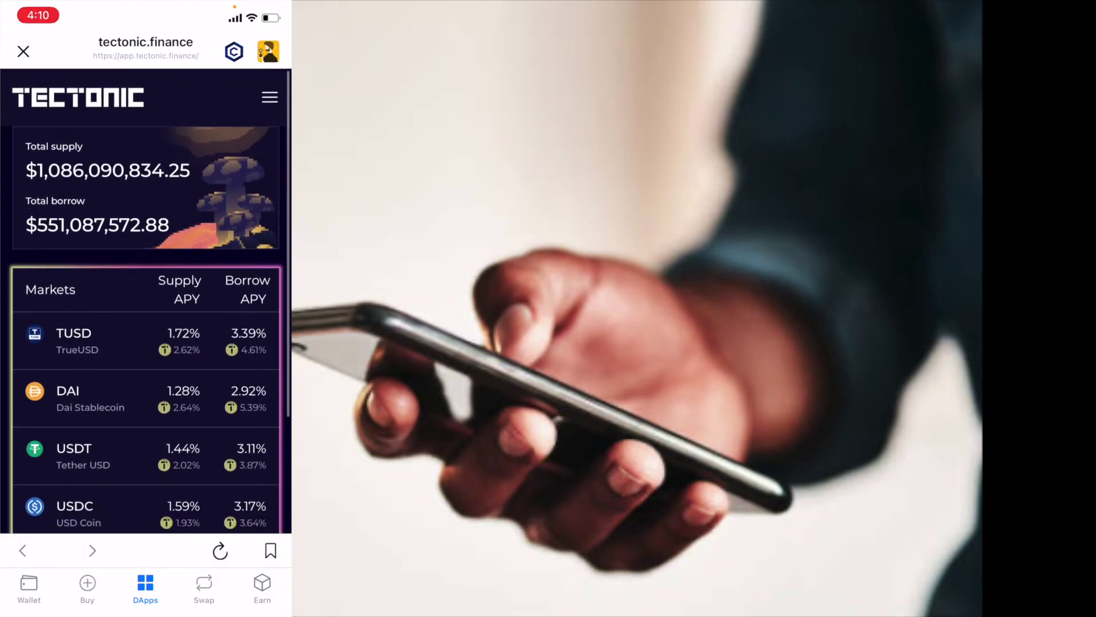
View Tectonic's menu with the connected Cronos wallet and 0.00 TONIC, then return to markets.
left_click(269, 97)
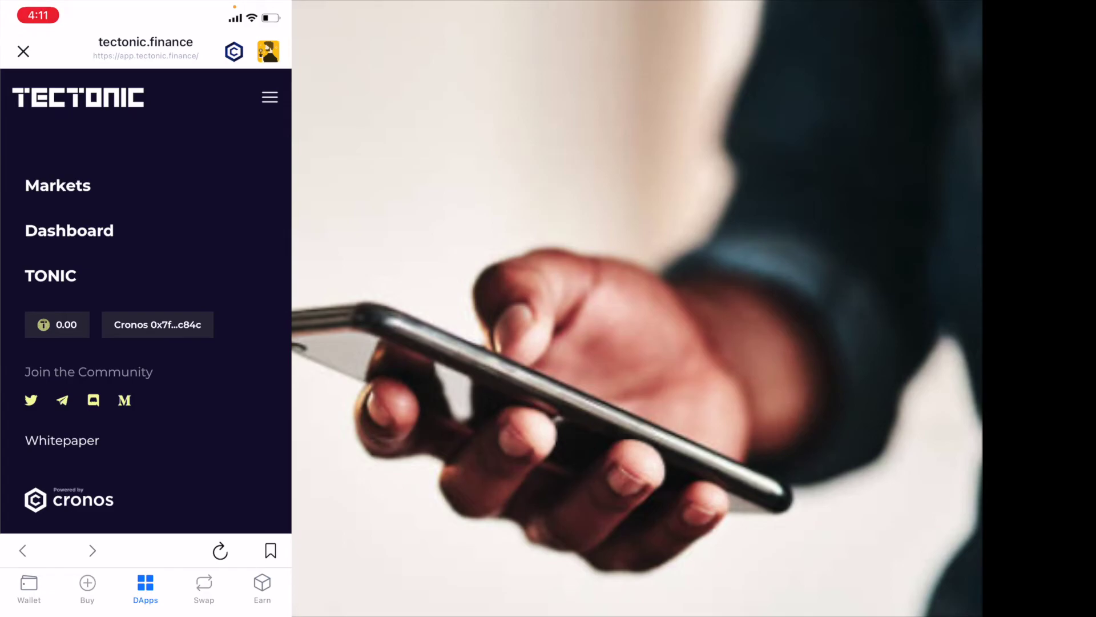
left_click(57, 186)
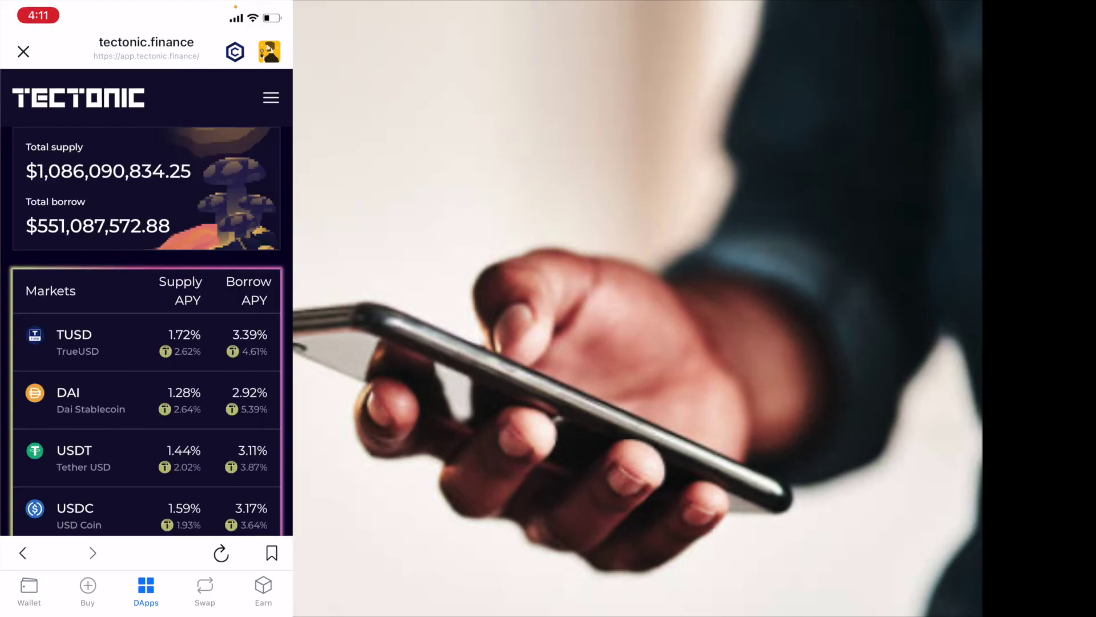